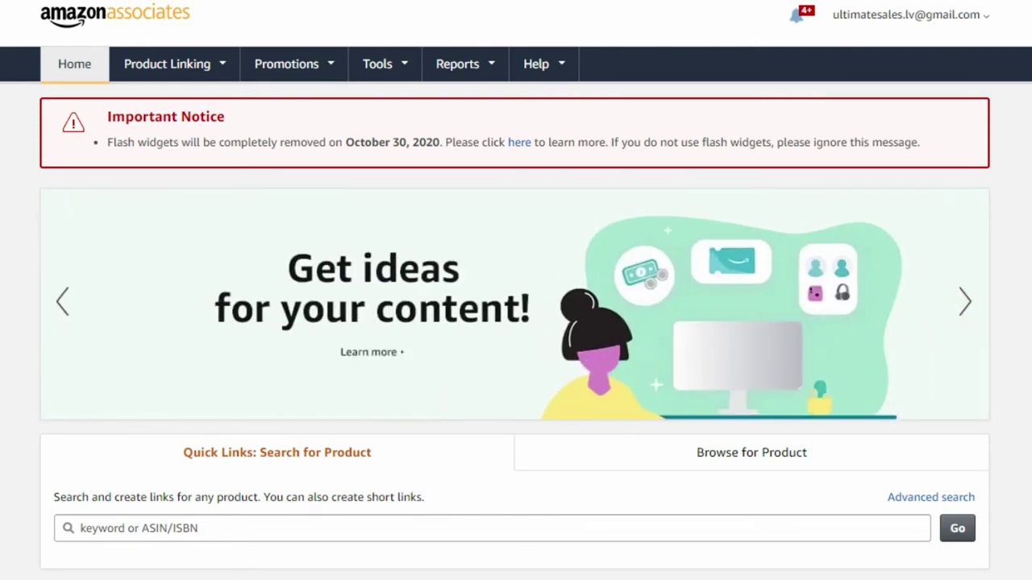
scroll(516, 322, down, 5)
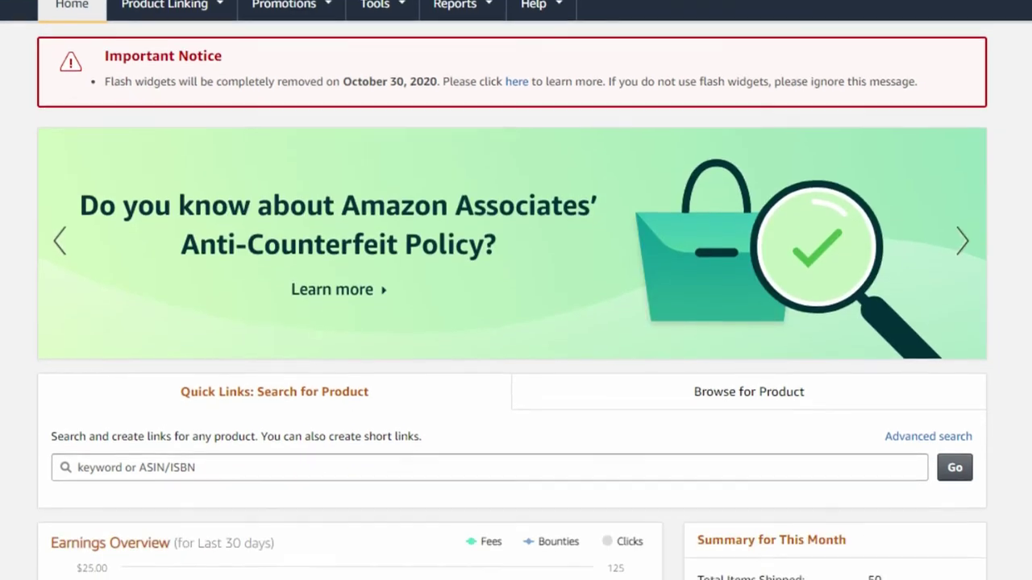
scroll(512, 290, down, 5)
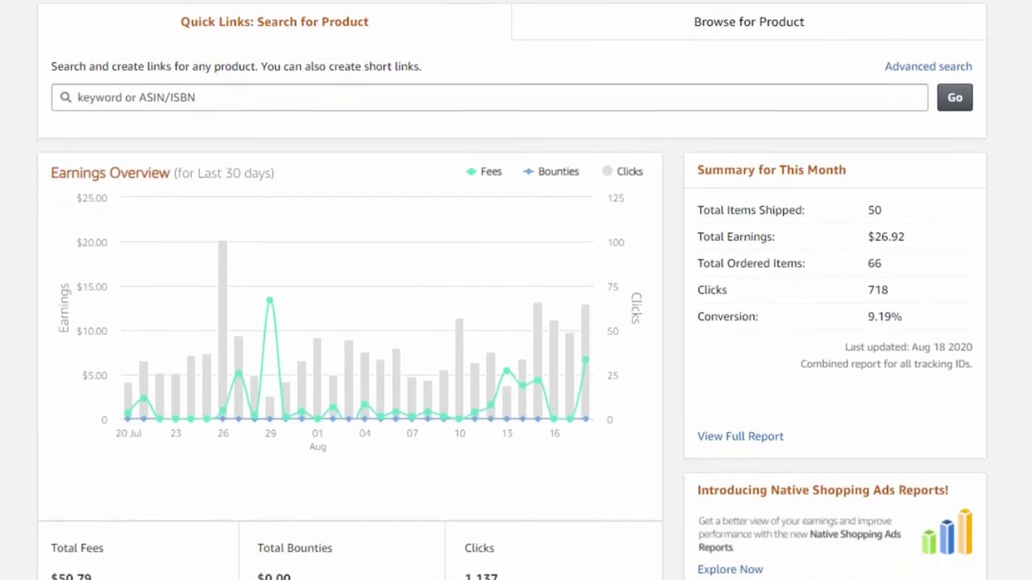
scroll(512, 291, down, 2)
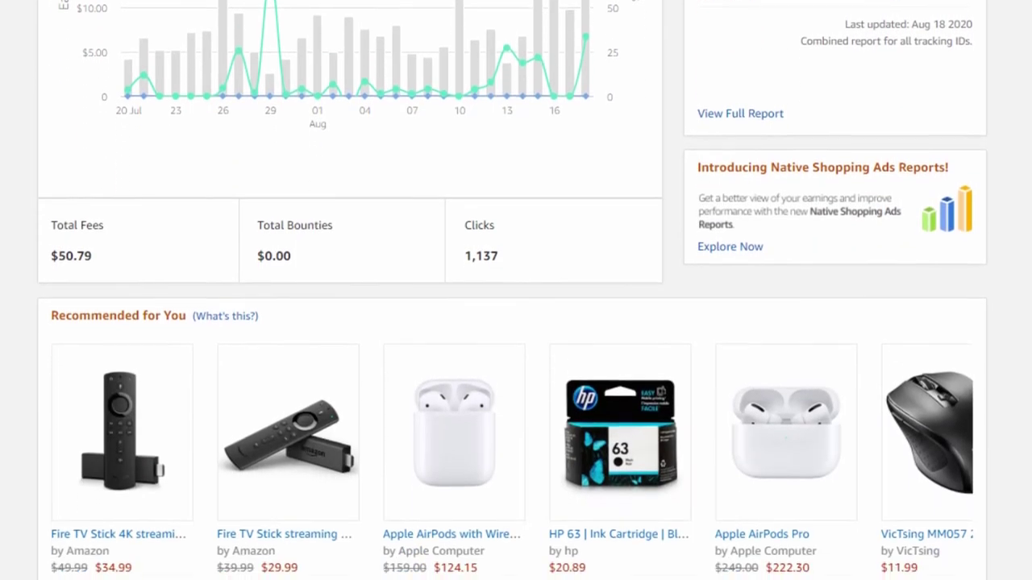
scroll(512, 290, up, 5)
scroll(516, 290, up, 7)
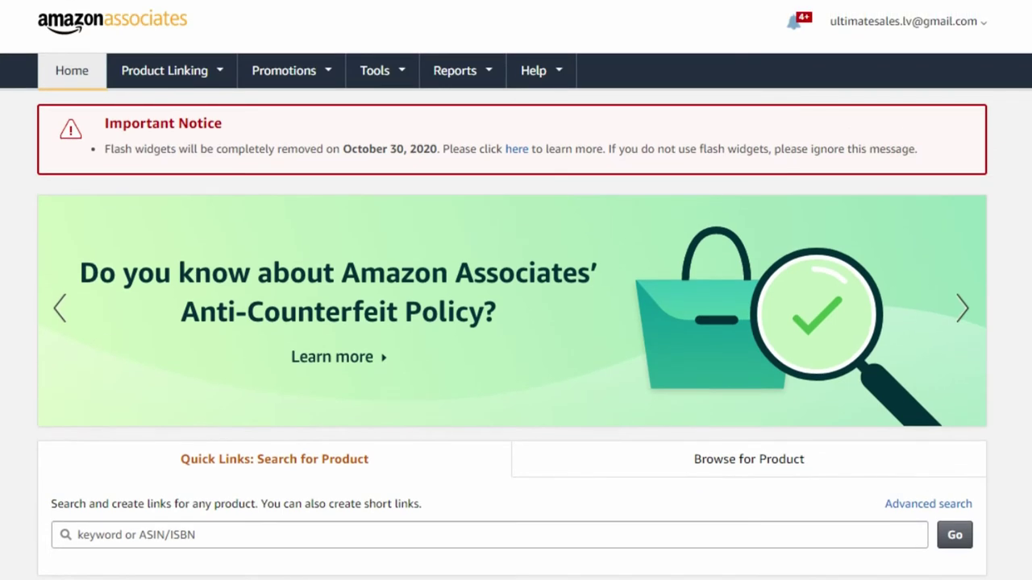
scroll(516, 290, down, 1)
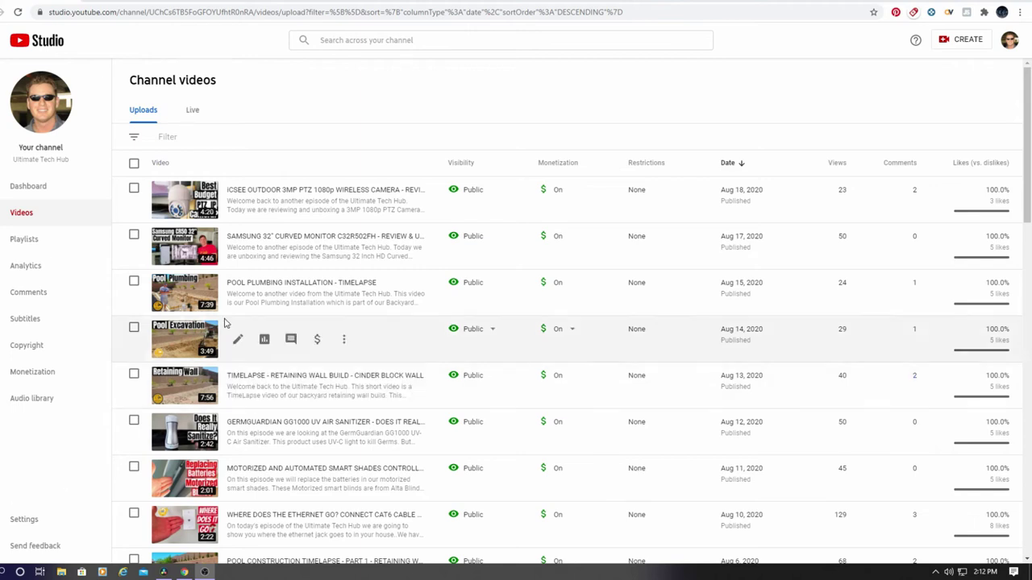
Step: Open the Samsung 32" curved monitor review's video details to check its amzn.to links
click(198, 251)
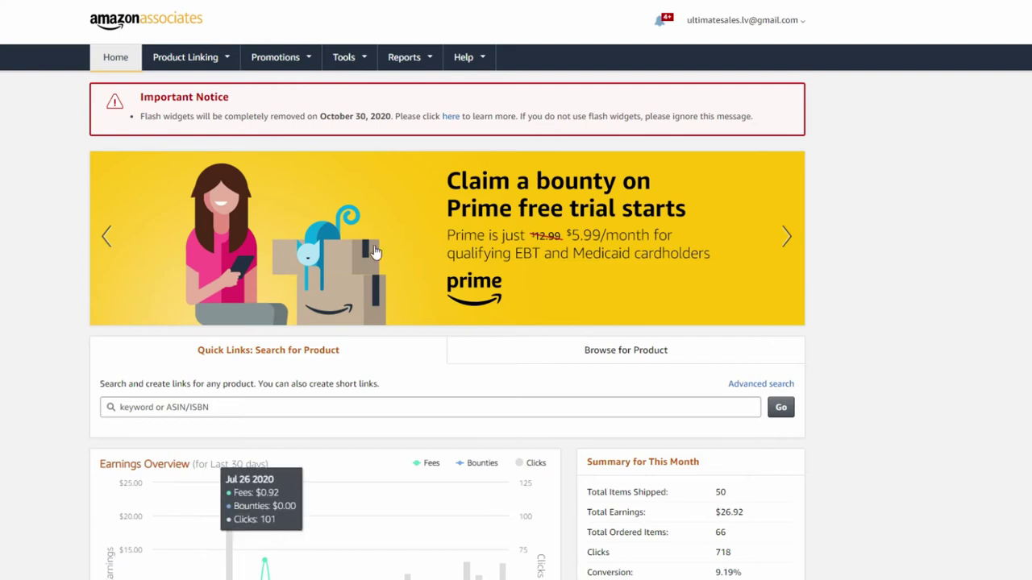
mouse_move(208, 62)
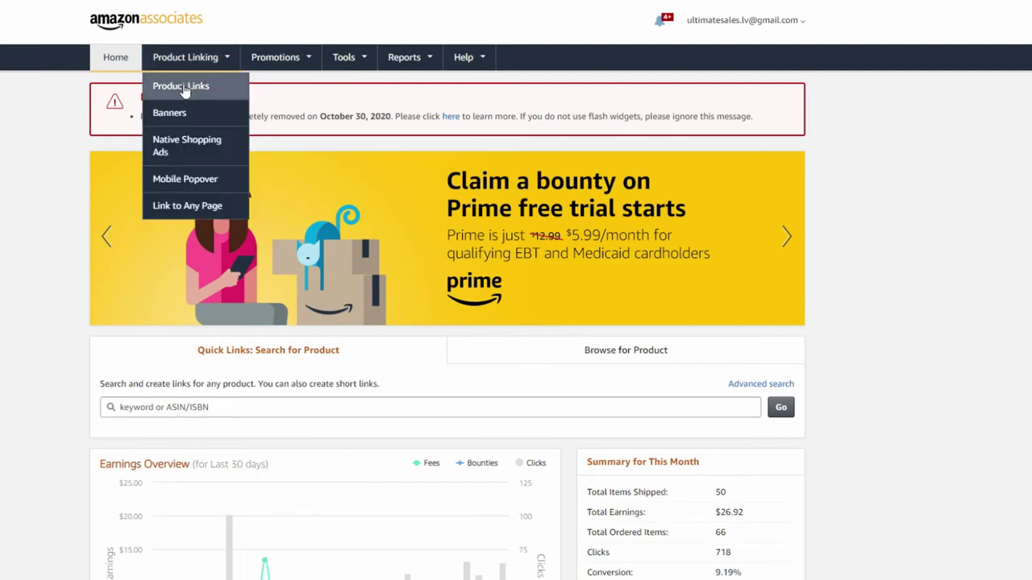
Step: Search Product Links for 'samsung monitor' (772 results) and get a link for the Samsung C27F398
click(184, 87)
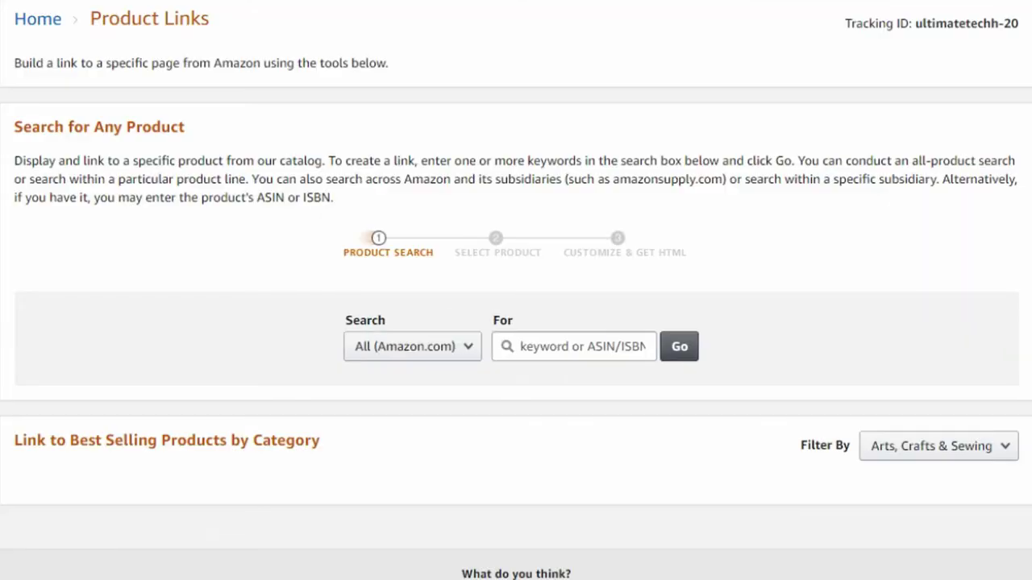
click(567, 351)
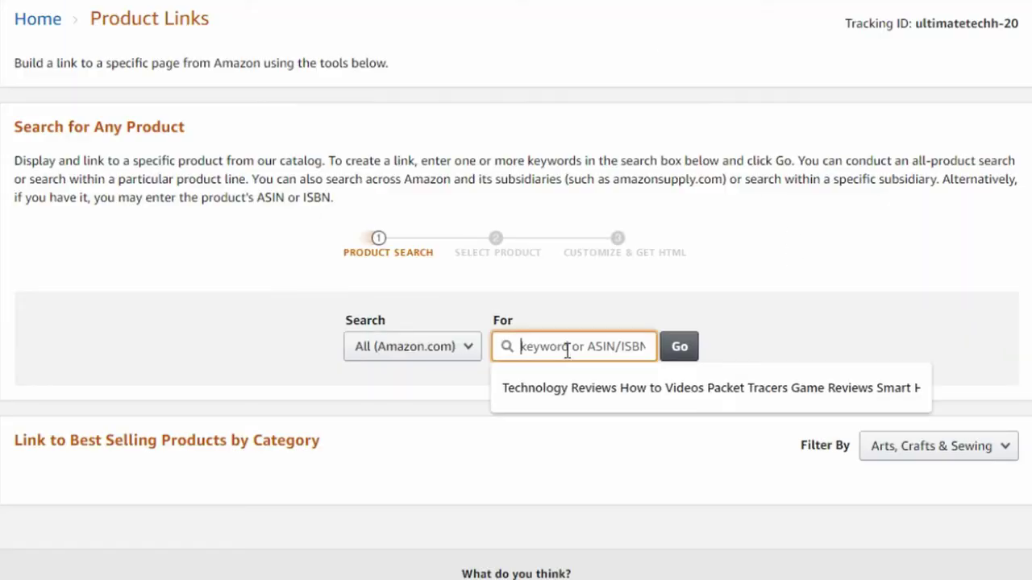
text(sam)
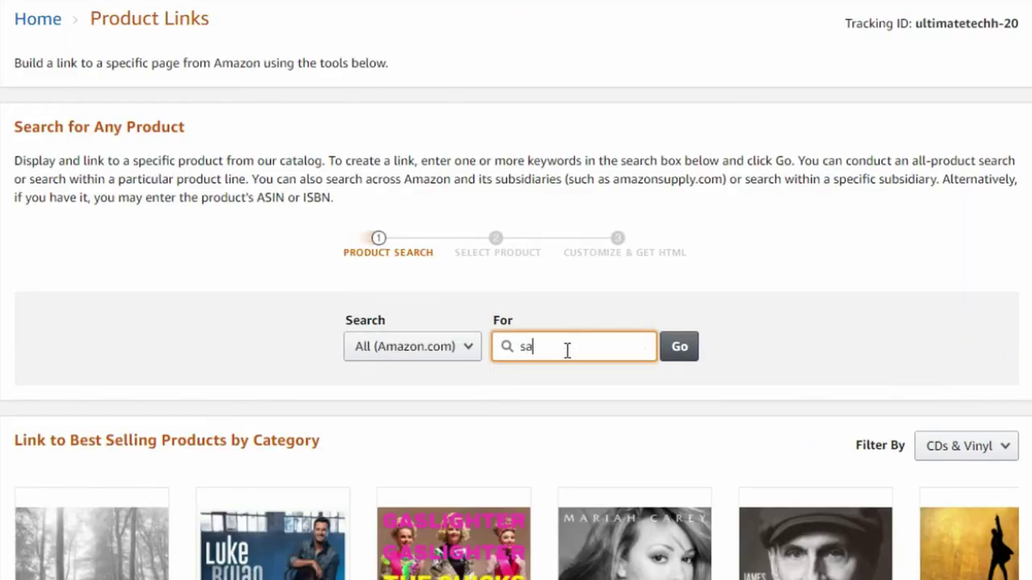
text(sung monitor)
click(679, 346)
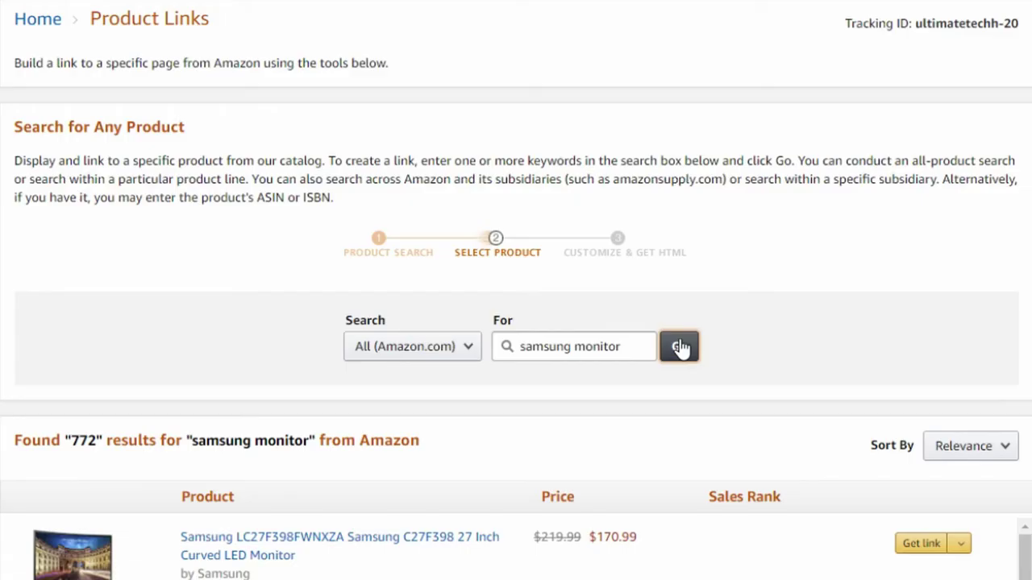
scroll(681, 347, down, 6)
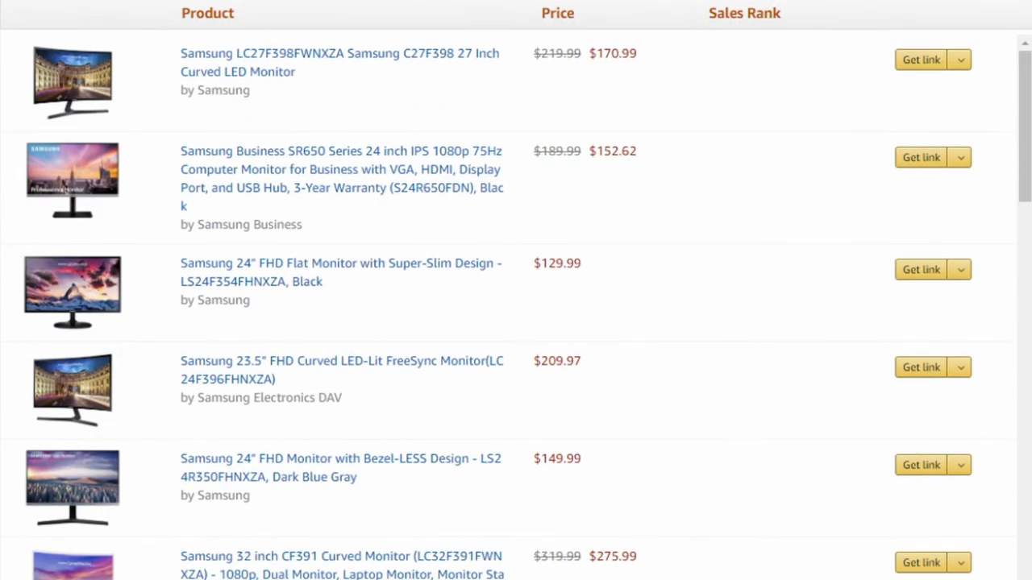
drag(1027, 193, 1021, 431)
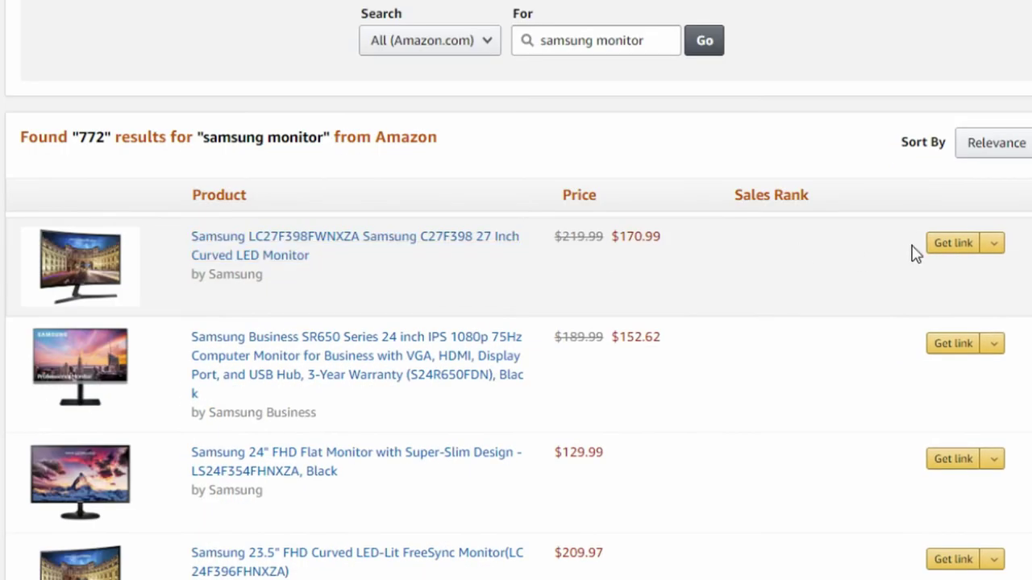
click(958, 252)
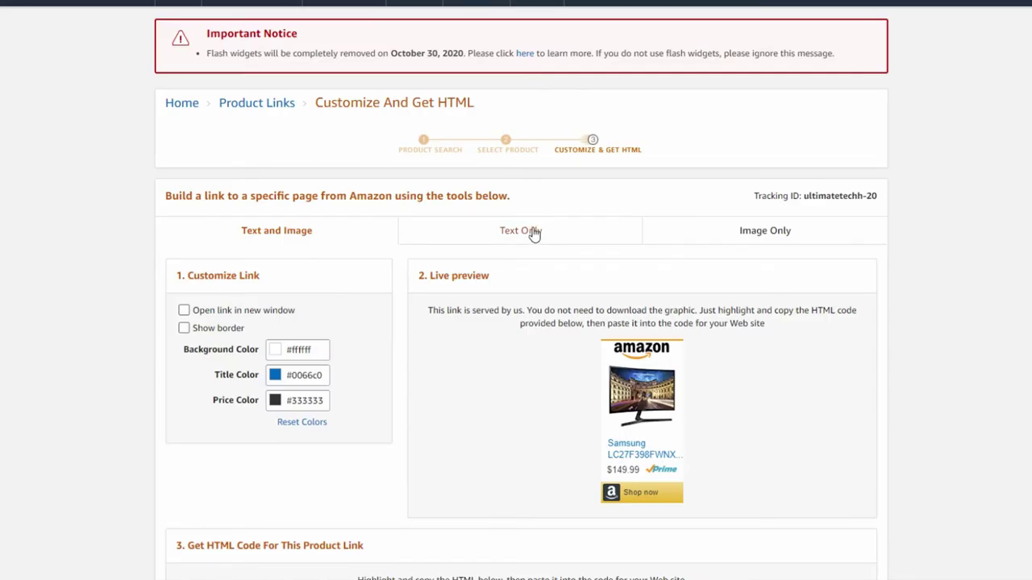
click(530, 233)
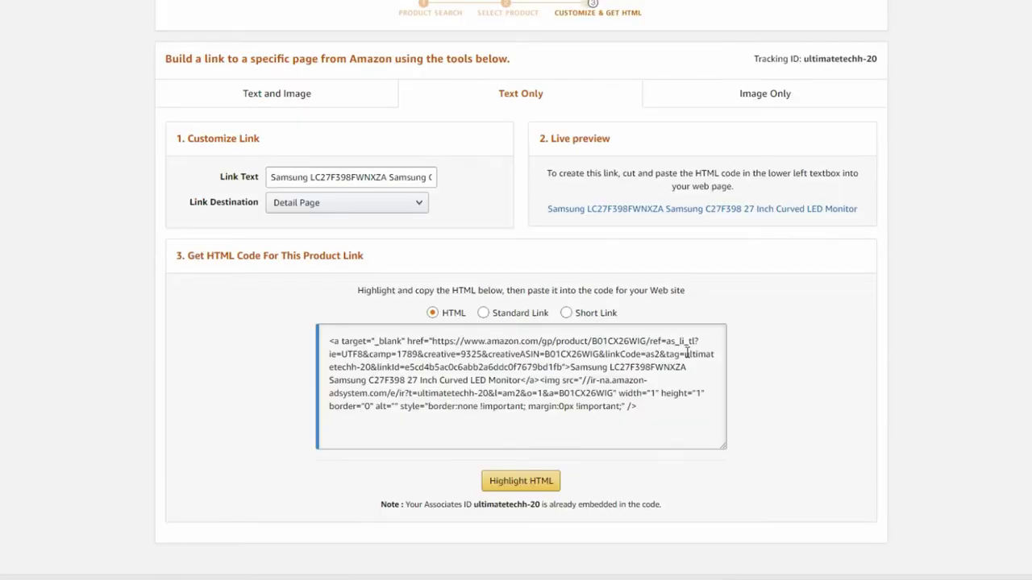
click(565, 312)
triple_click(433, 344)
right_click(443, 348)
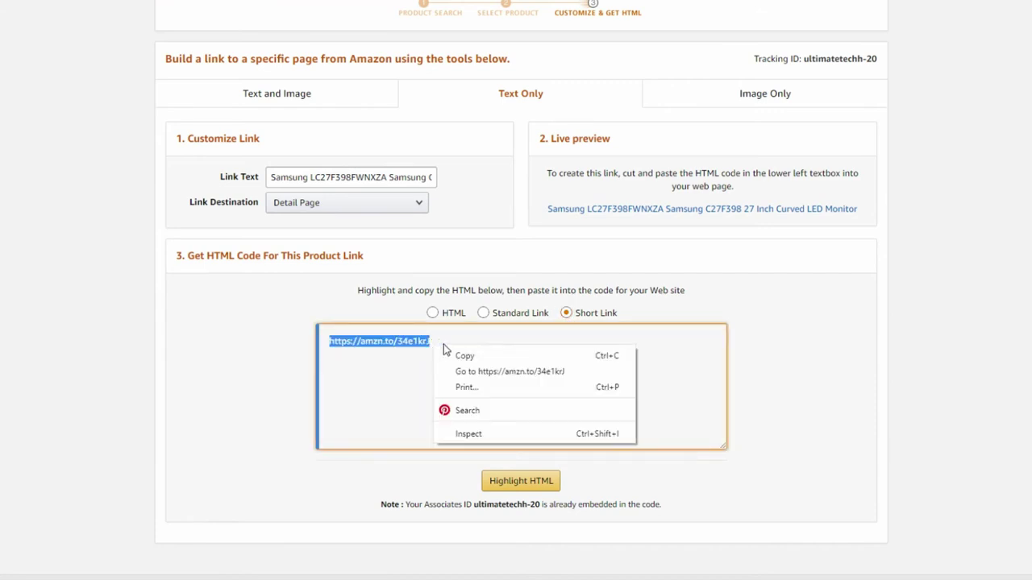
click(456, 355)
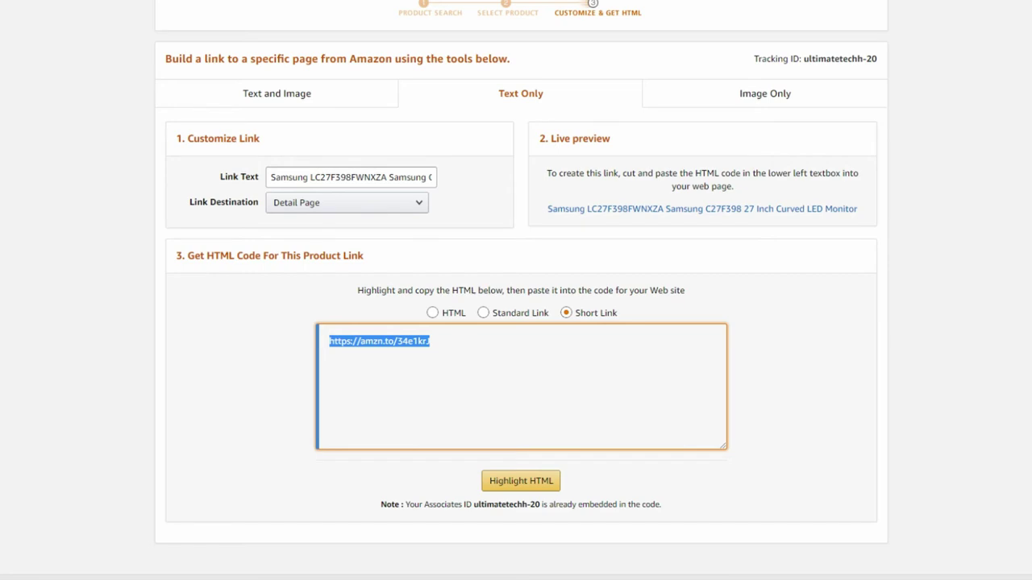
scroll(756, 339, up, 3)
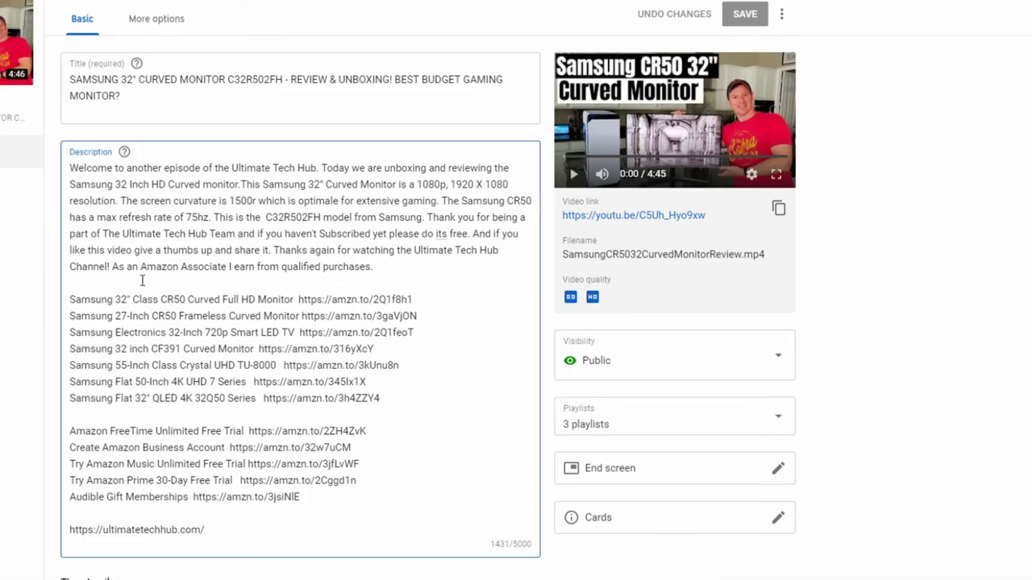
Step: Paste the Samsung C27F398 short link above the Samsung list, save, and highlight the Amazon Associate disclosure
click(123, 282)
key(Return)
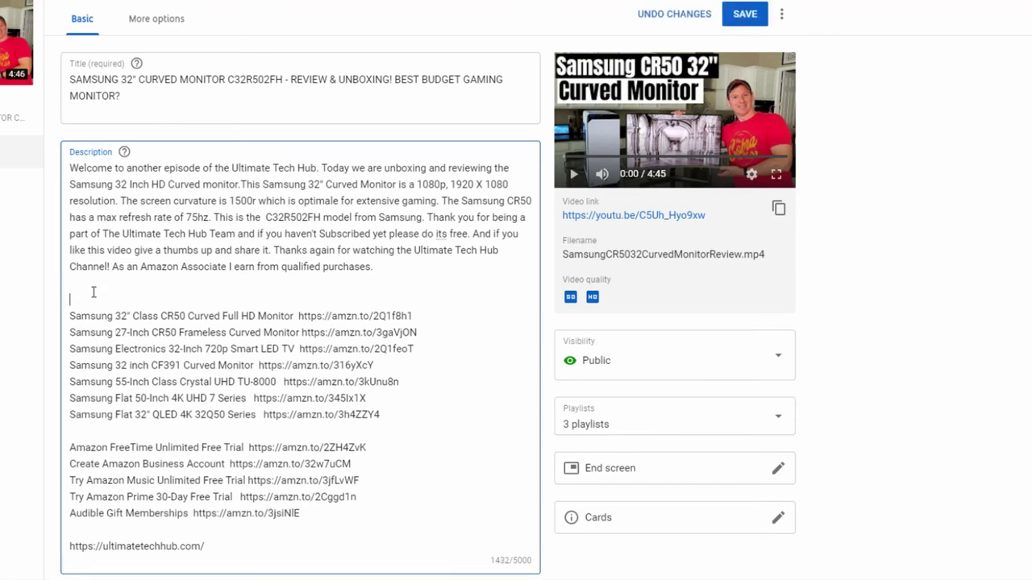
right_click(89, 296)
click(119, 400)
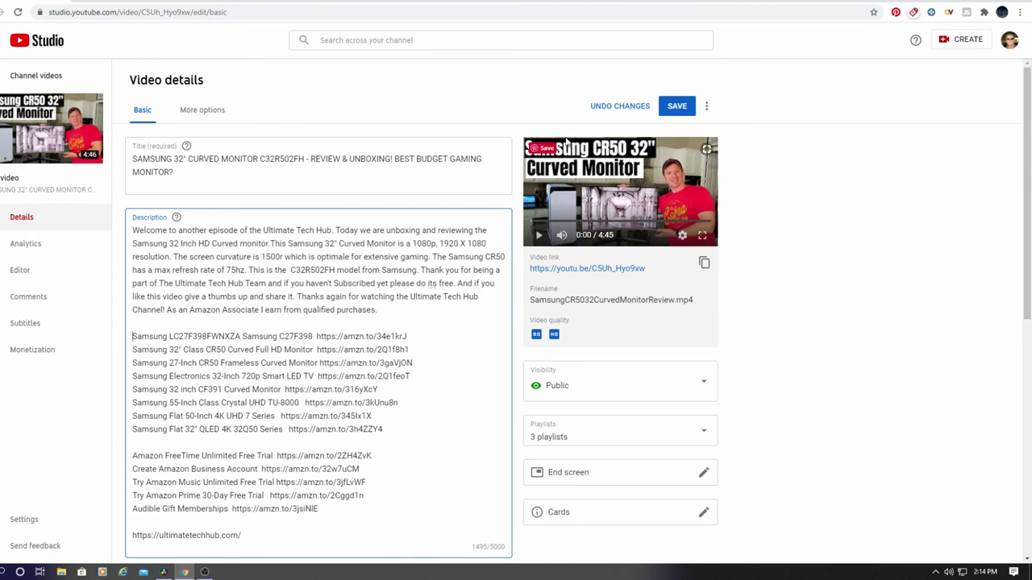
click(673, 114)
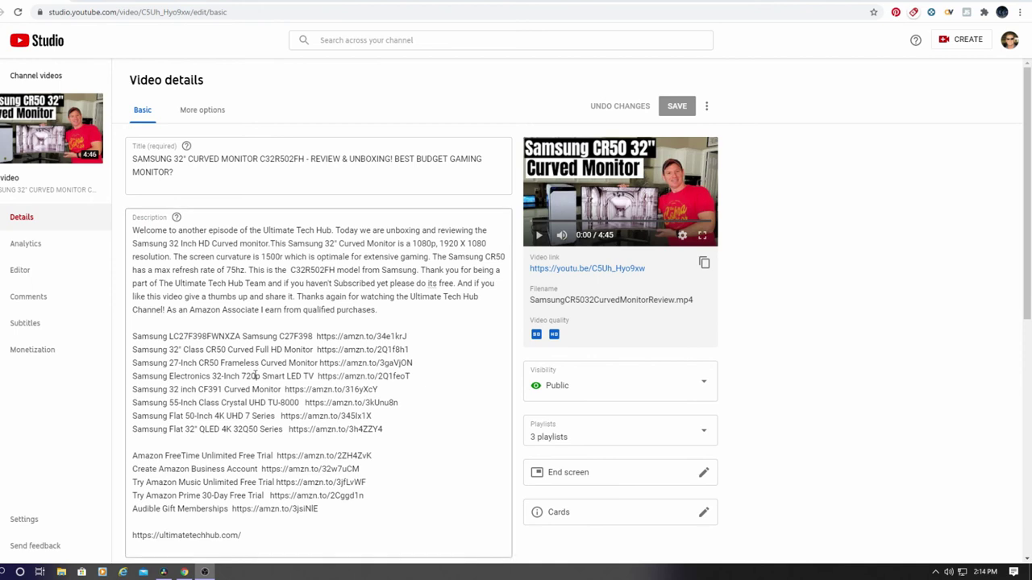
click(386, 309)
drag(385, 309, 166, 310)
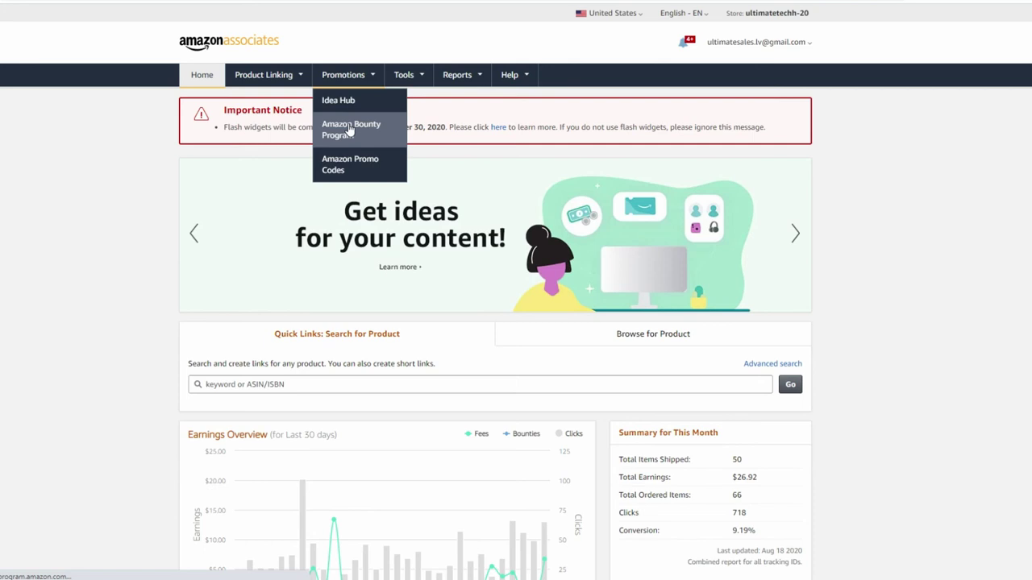
click(349, 131)
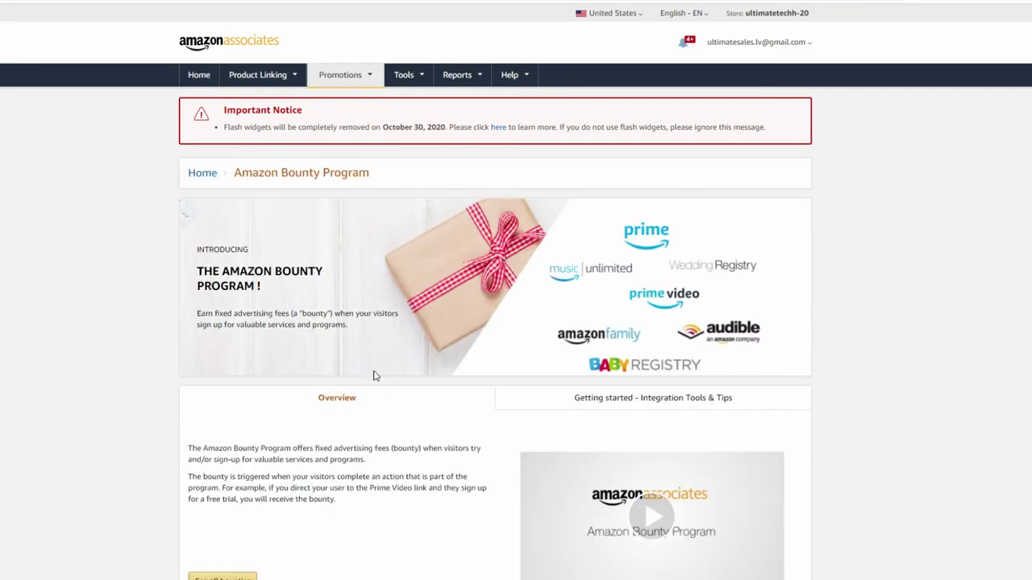
scroll(793, 363, down, 6)
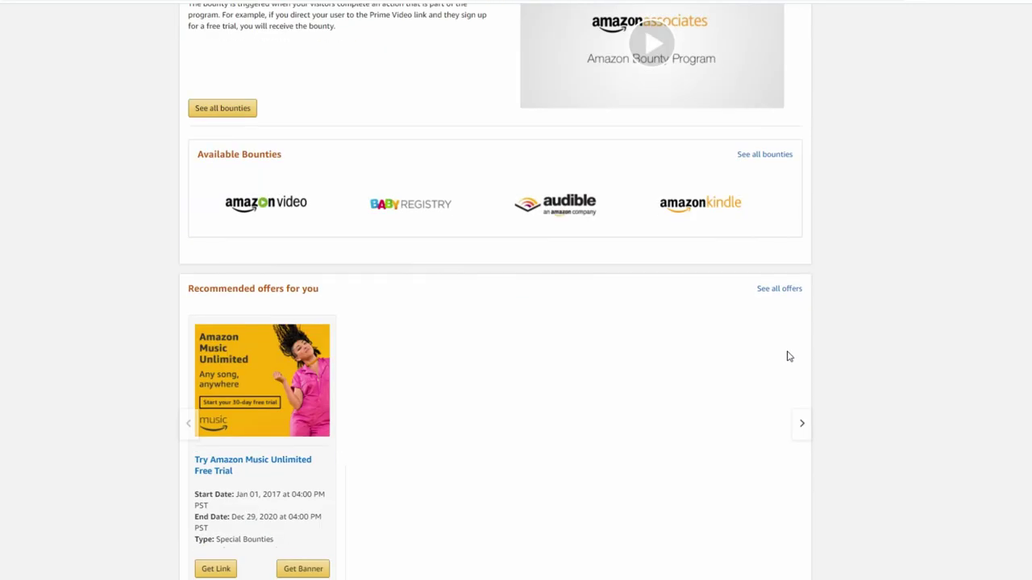
scroll(733, 348, down, 2)
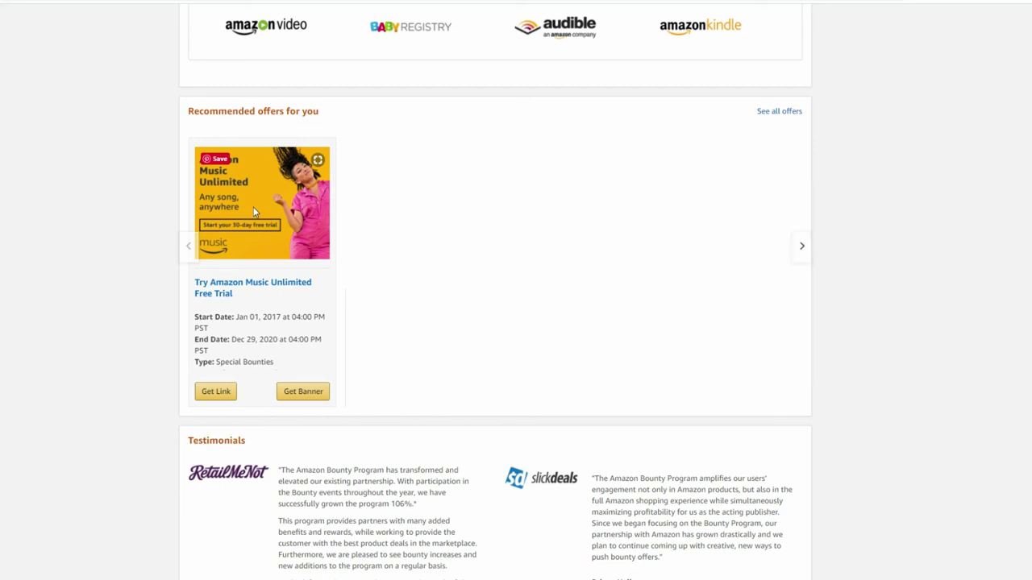
click(216, 392)
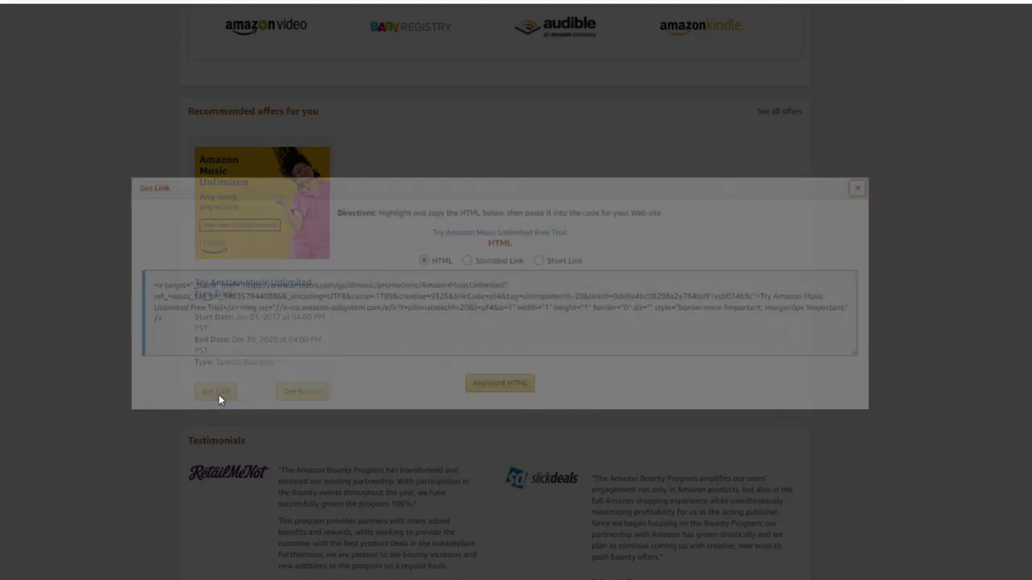
click(539, 261)
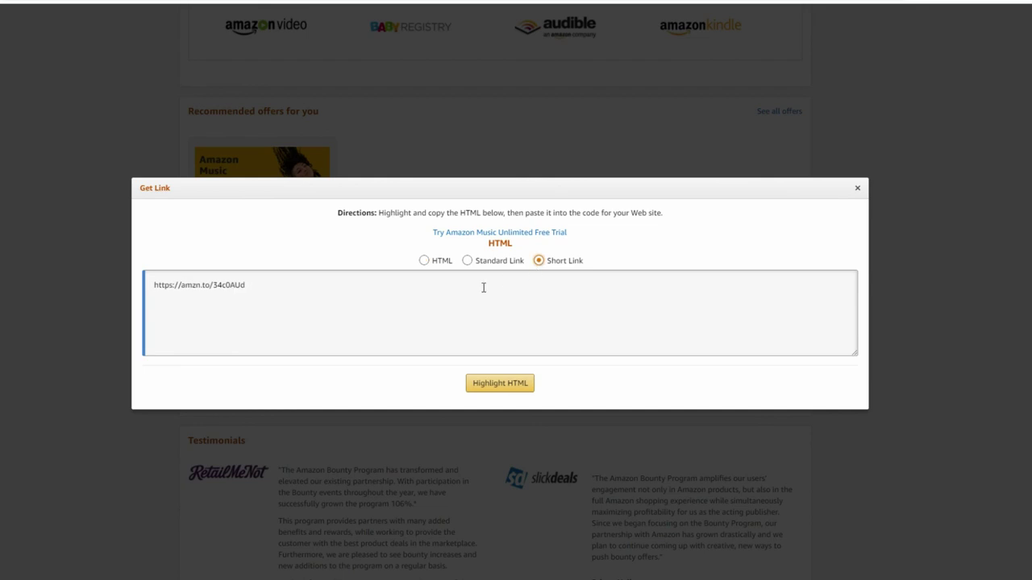
click(248, 292)
right_click(249, 292)
click(261, 295)
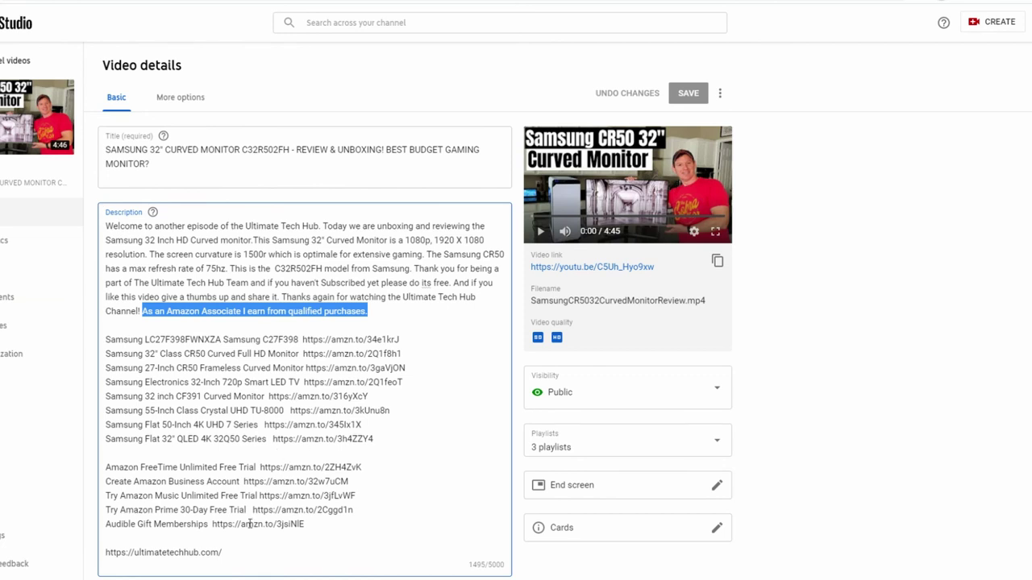
click(141, 539)
right_click(141, 538)
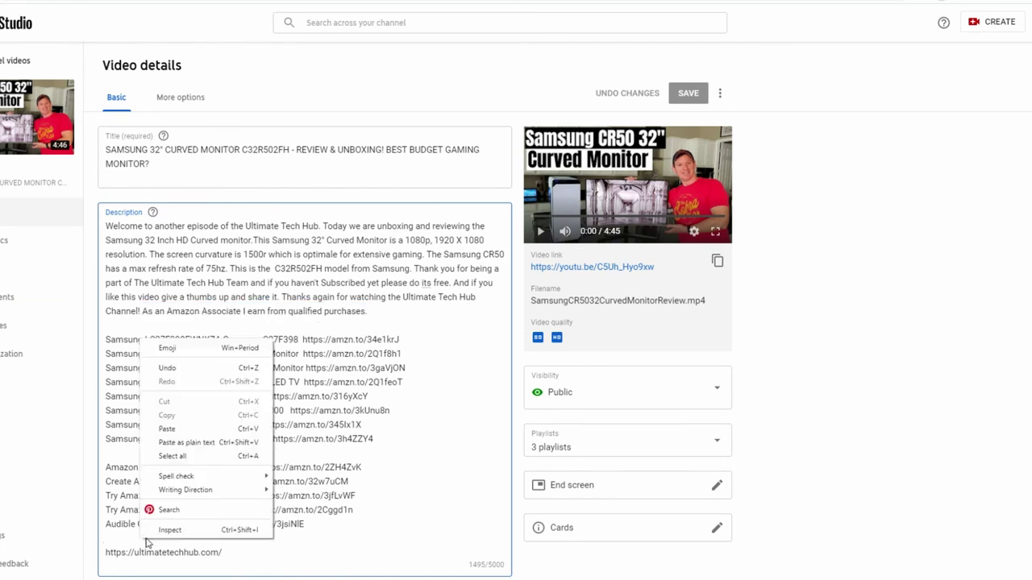
click(174, 430)
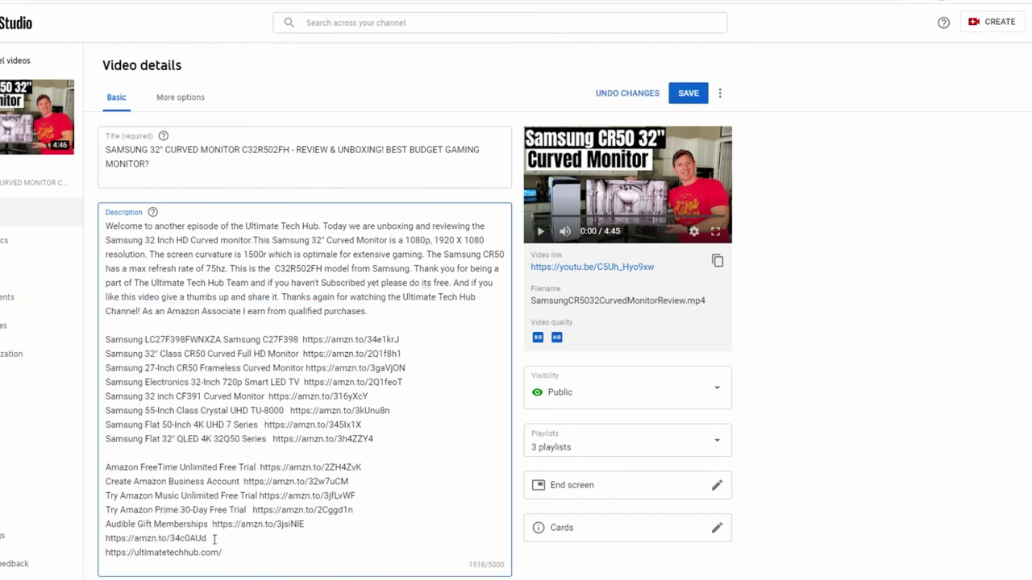
key(Return)
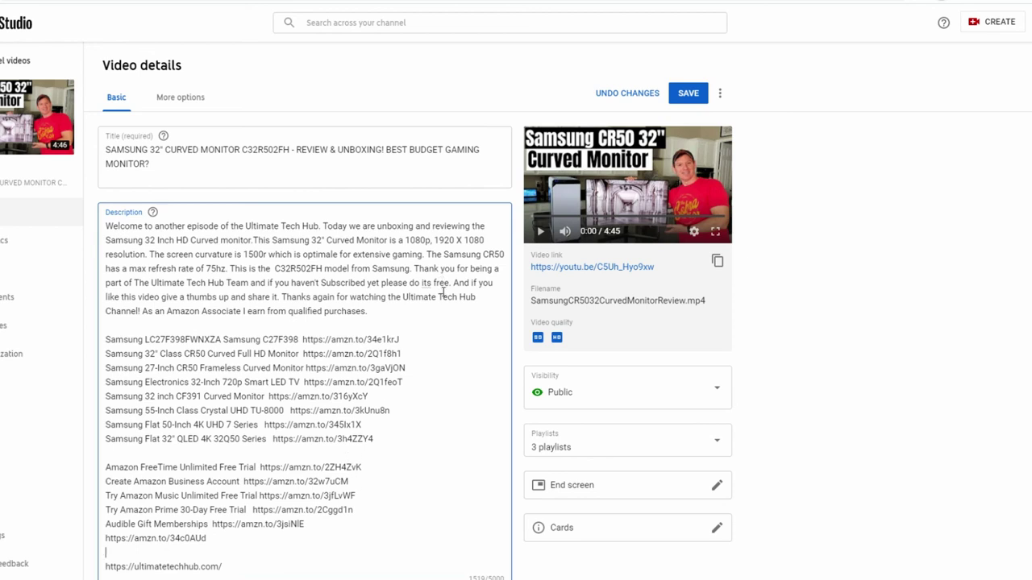